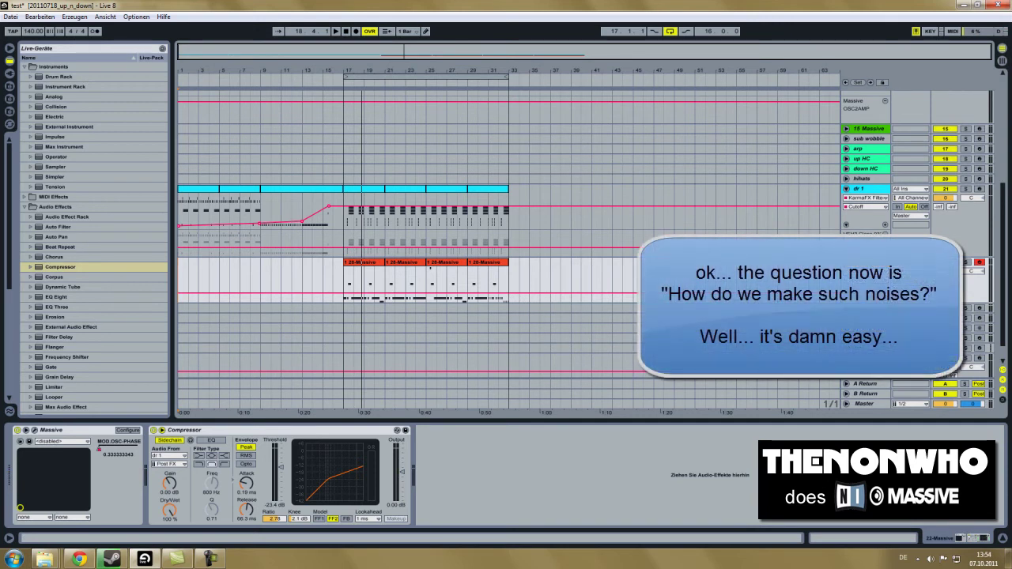
Insert a new MIDI track below 22 Massive and load the Massive plug-in onto it
key("ctrl+shift+t")
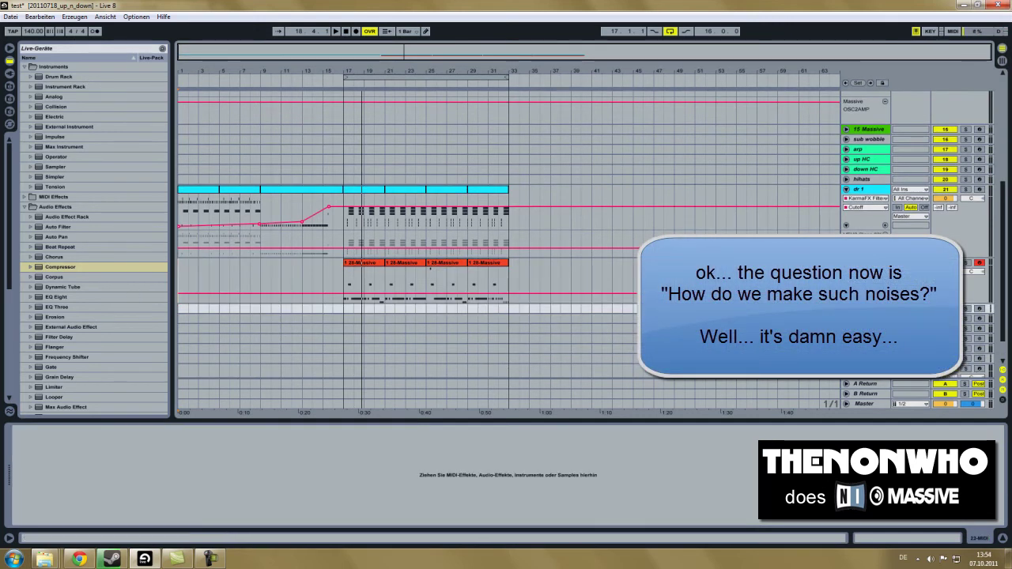
left_click(10, 74)
left_click_drag(113, 316, 349, 312)
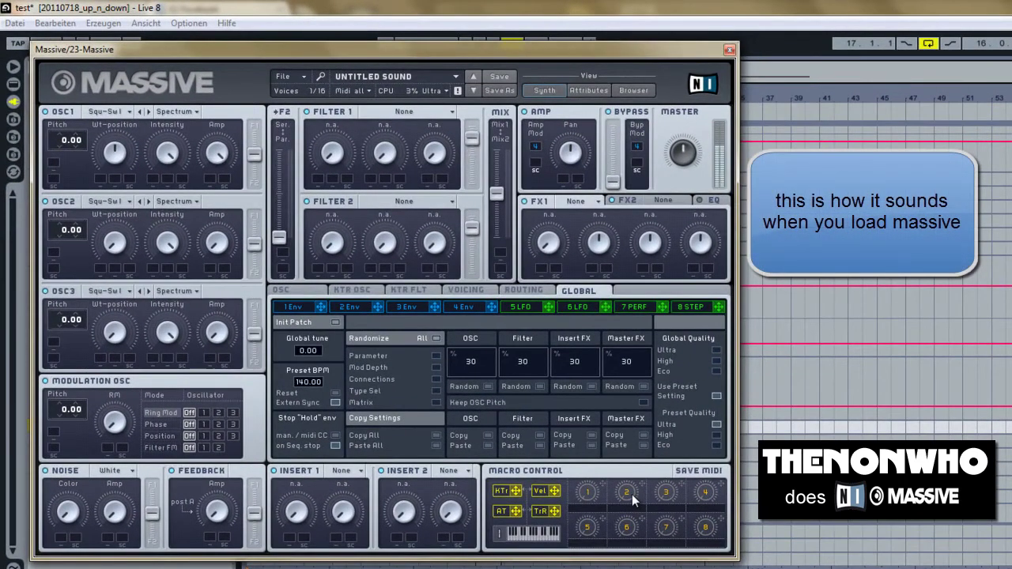
left_click(729, 49)
Copy the 28-Massive MIDI clip from the 22 Massive track to the 23 Massive track and launch it
key("Tab")
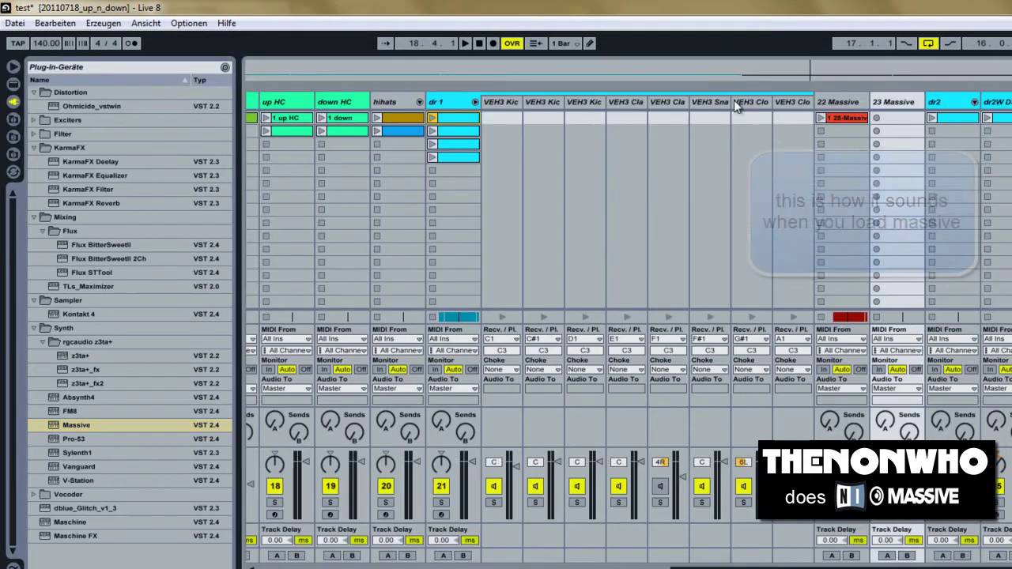
left_click(846, 105)
key("Tab")
key("Tab")
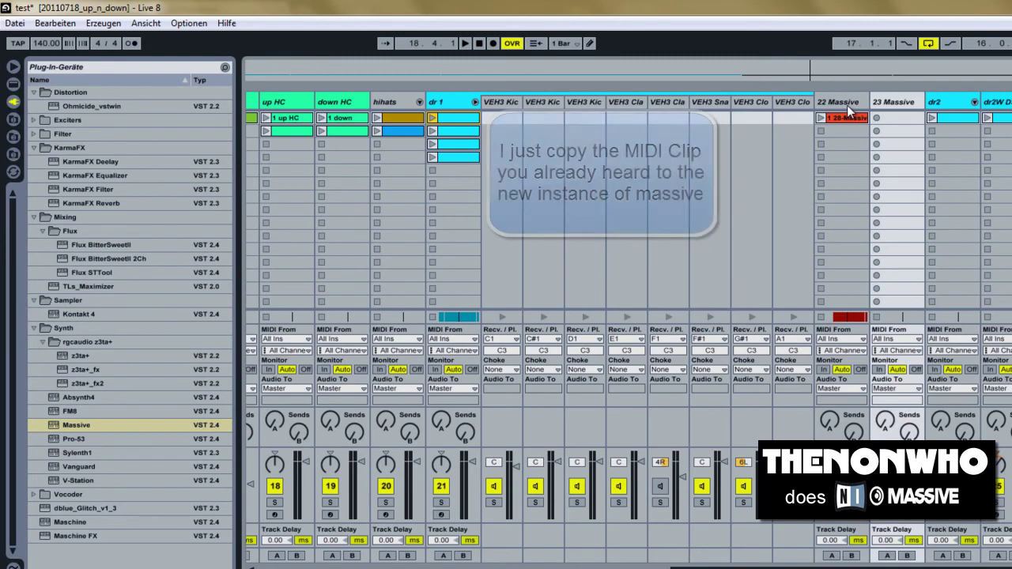
left_click_drag(846, 118, 886, 119)
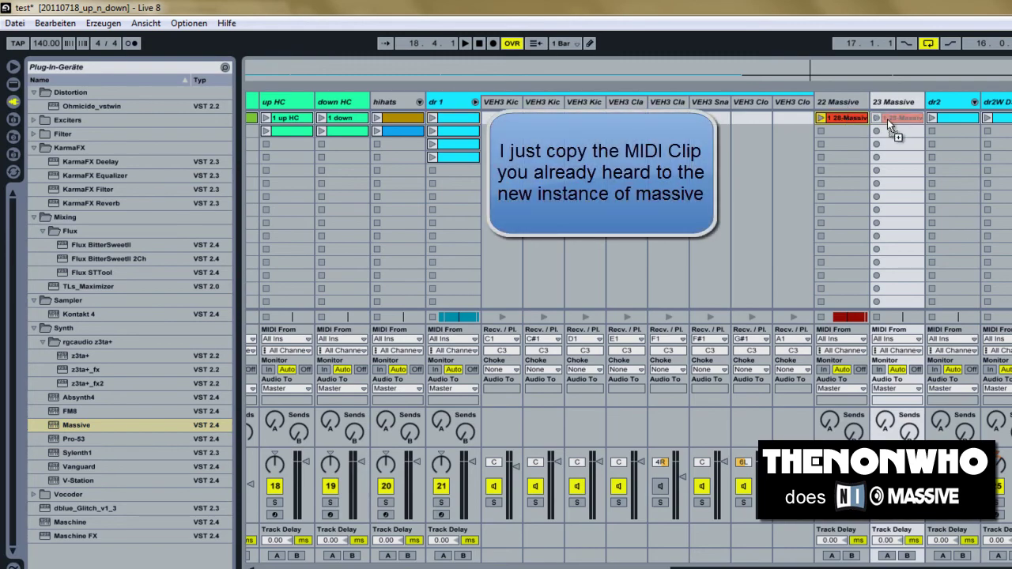
left_click(876, 118)
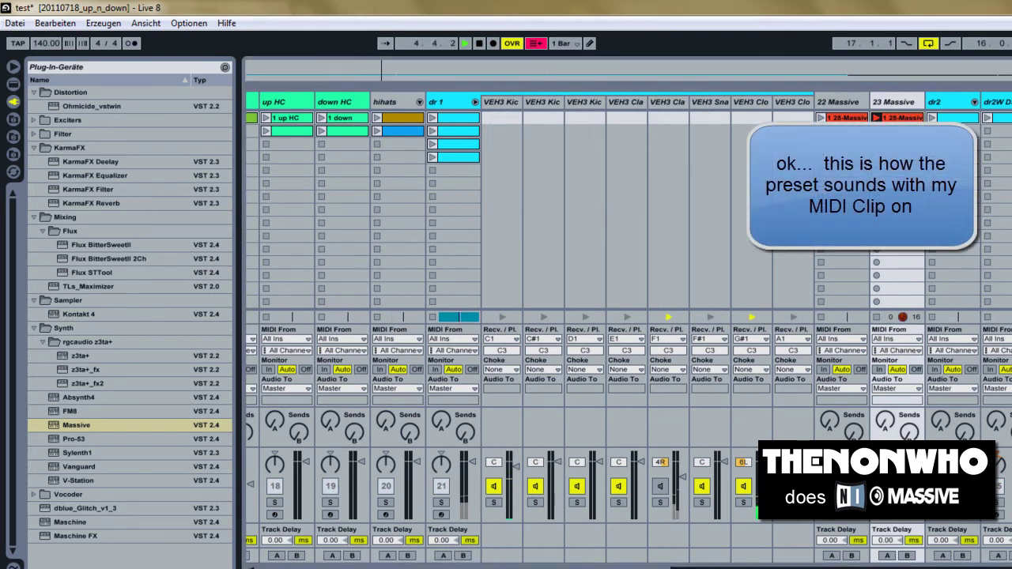
Switch Massive's OSC1 to Formant mode, reduce its Intensity and turn its Wt-position fully up
left_click(43, 567)
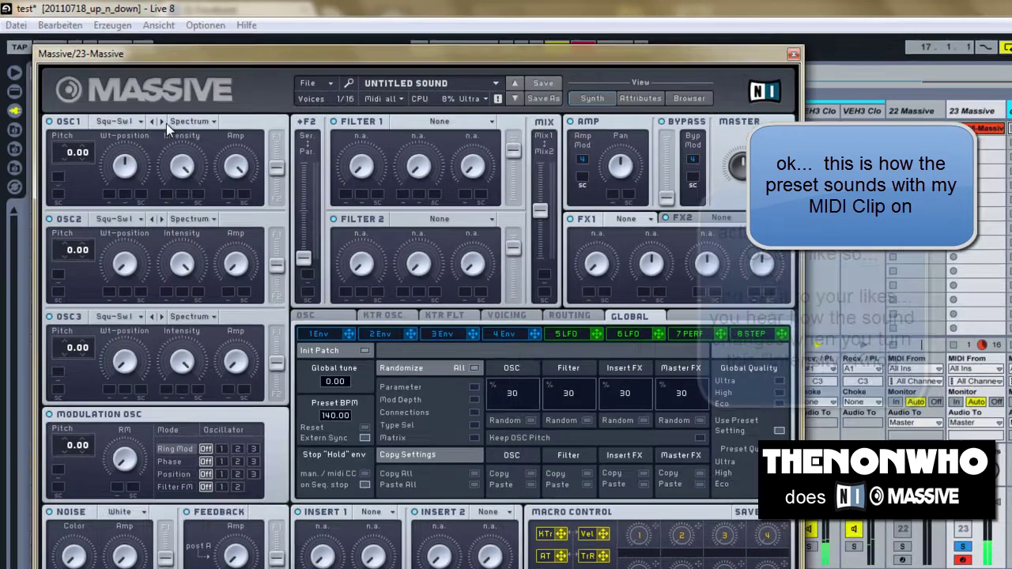
left_click(175, 111)
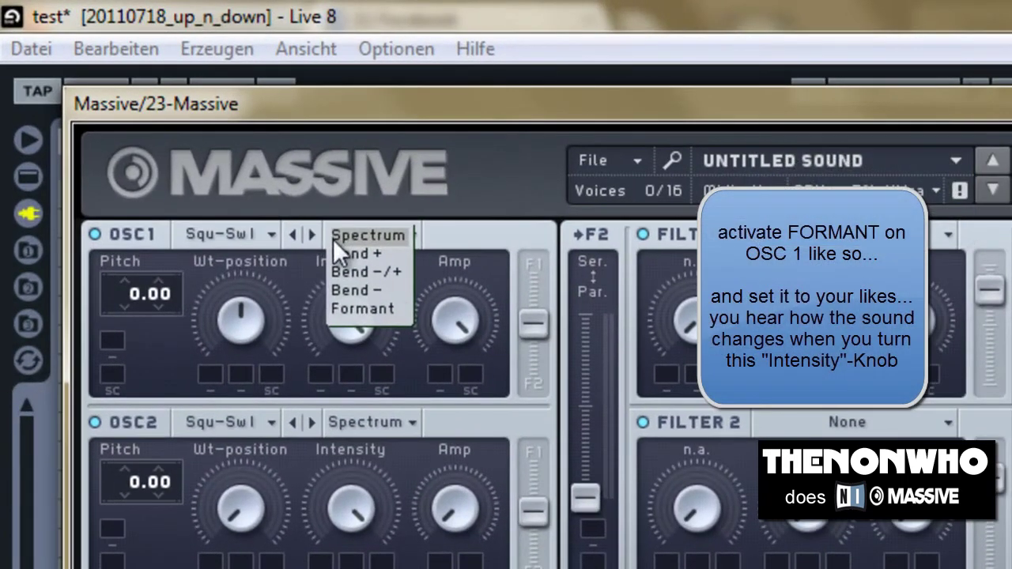
left_click(359, 305)
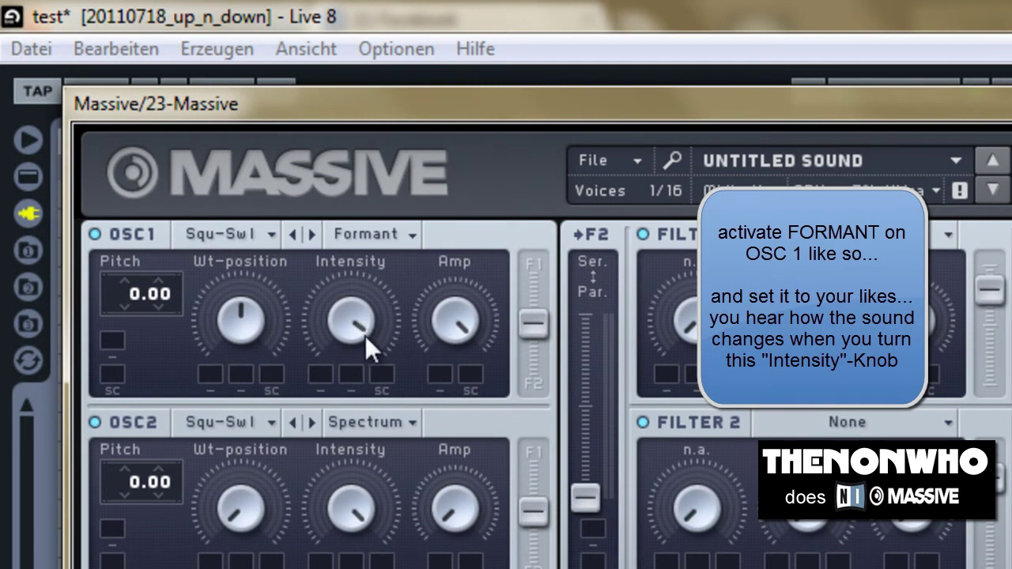
left_click_drag(368, 357, 370, 377)
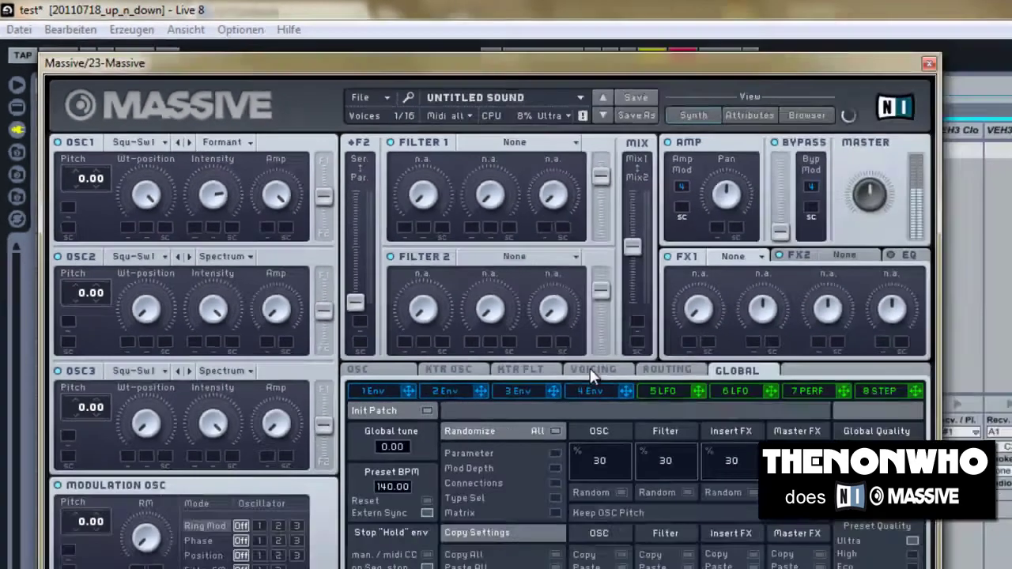
Set Massive's voicing to Monophon with the Legato Triller trigger
left_click(591, 368)
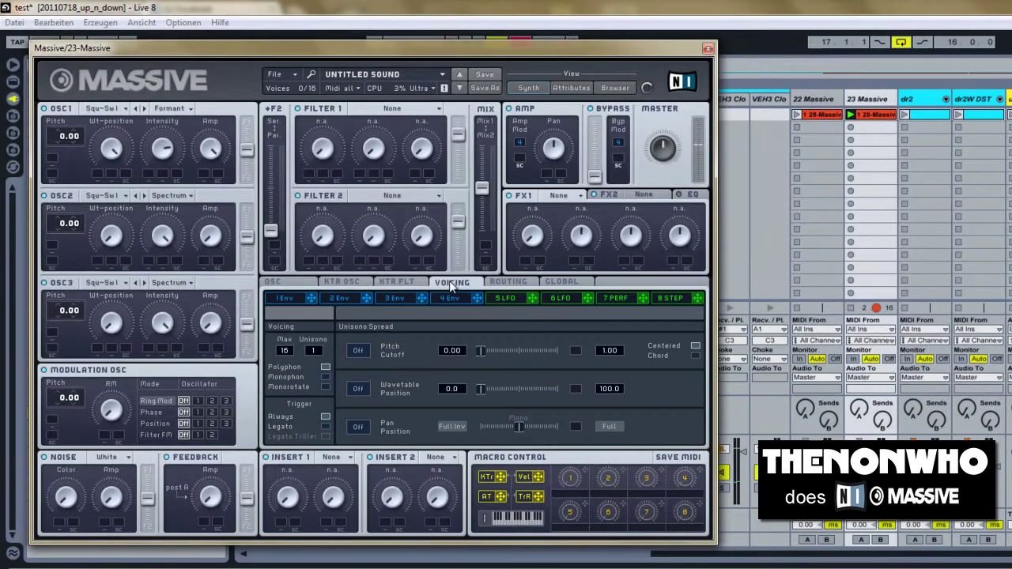
left_click(324, 376)
left_click(325, 436)
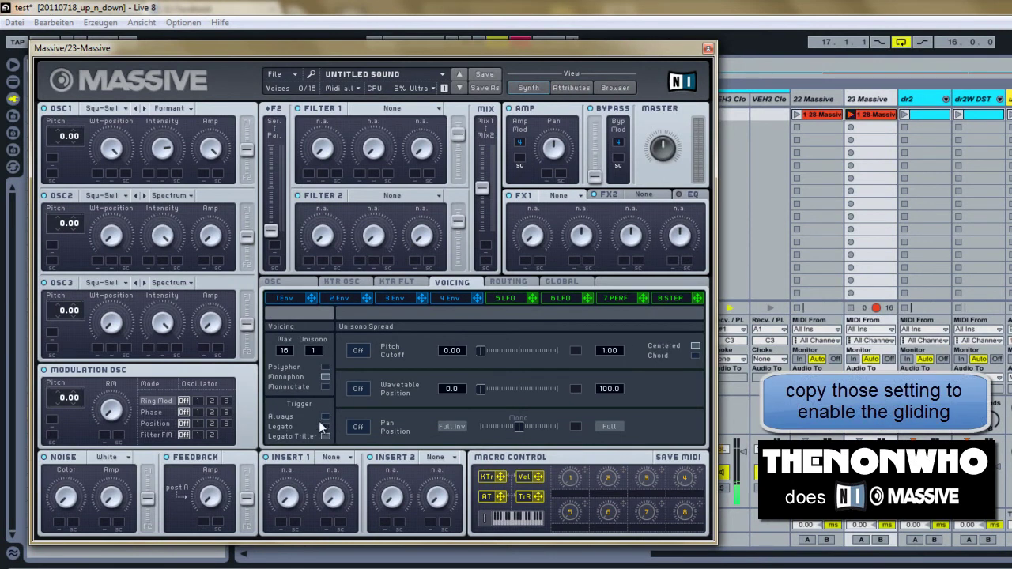
Raise the decay level of envelope 4 to maximum and increase the oscillator glide time to about halfway
left_click(291, 282)
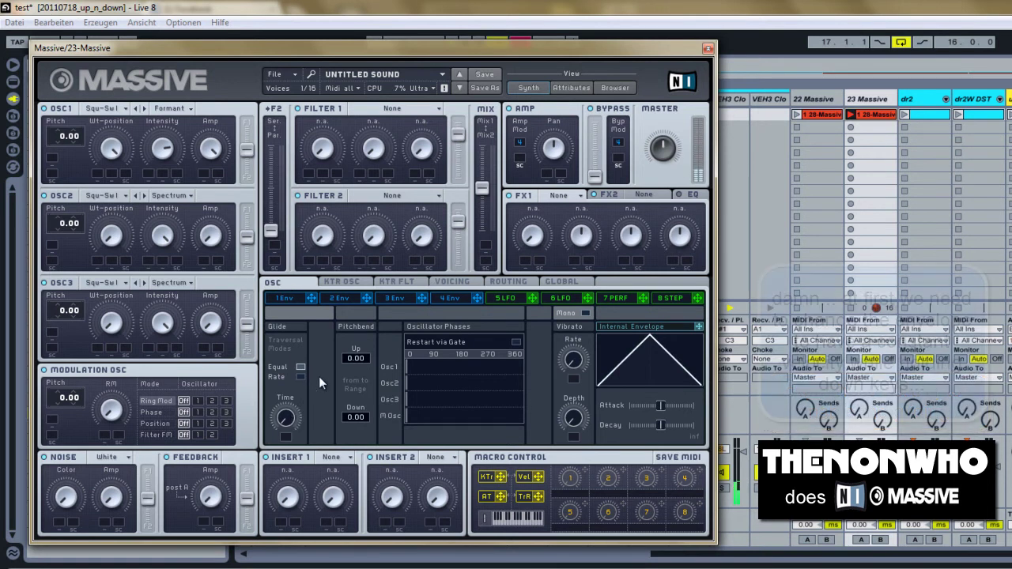
left_click(449, 298)
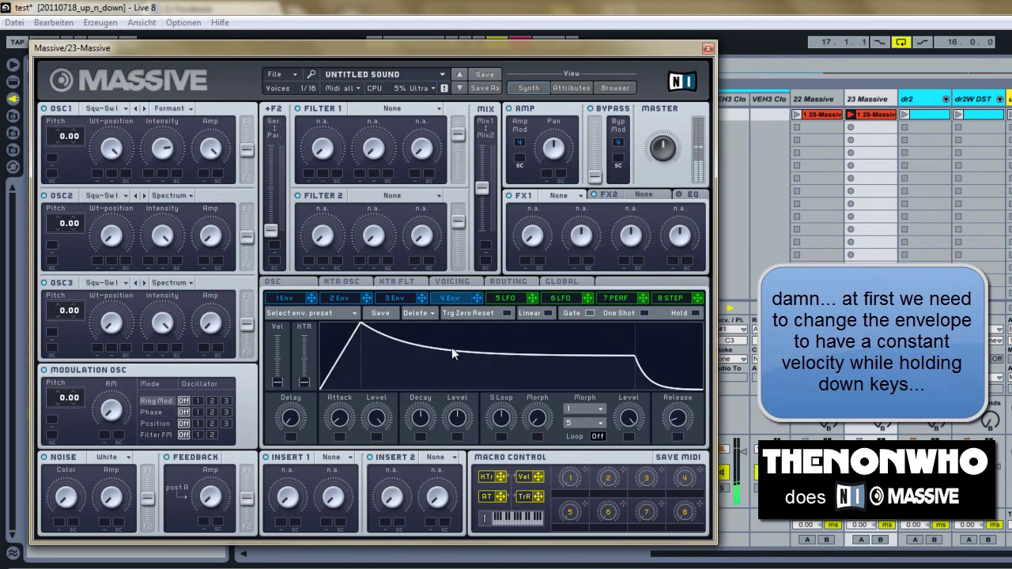
left_click_drag(457, 419, 458, 346)
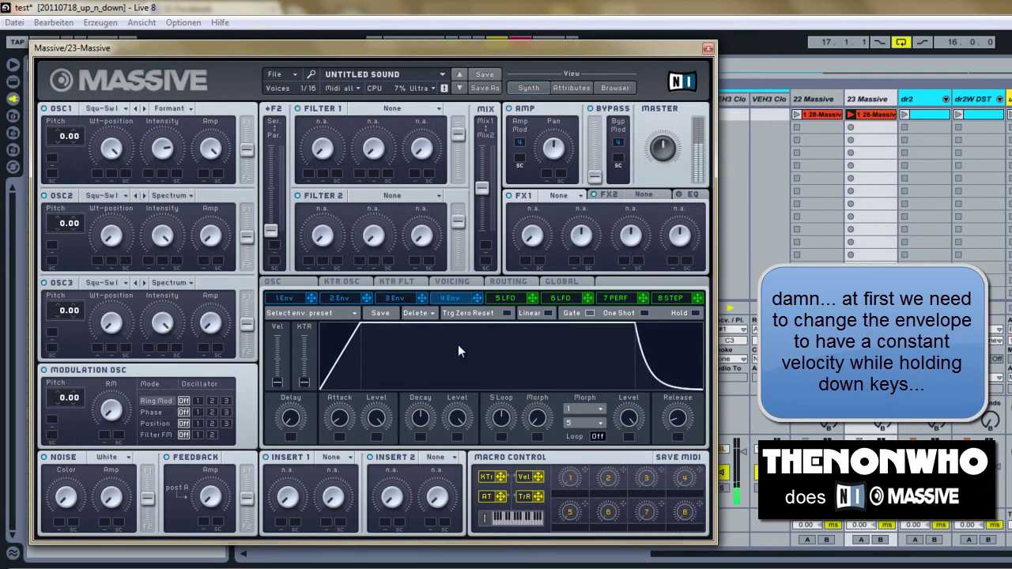
left_click(305, 288)
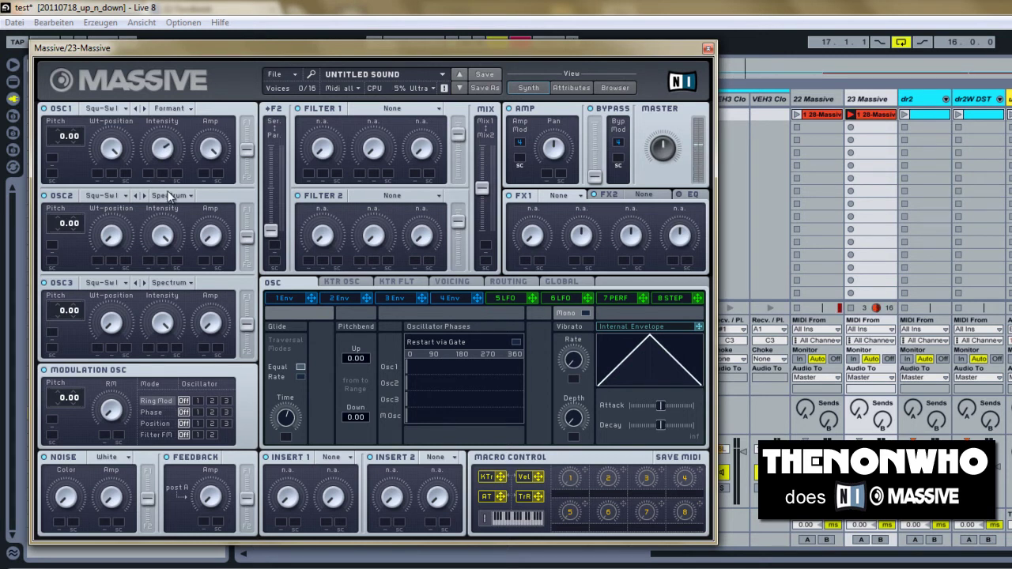
Load Reverb into FX1 and phase-modulate OSC1 with the modulation oscillator pitched to -12.00
left_click(561, 198)
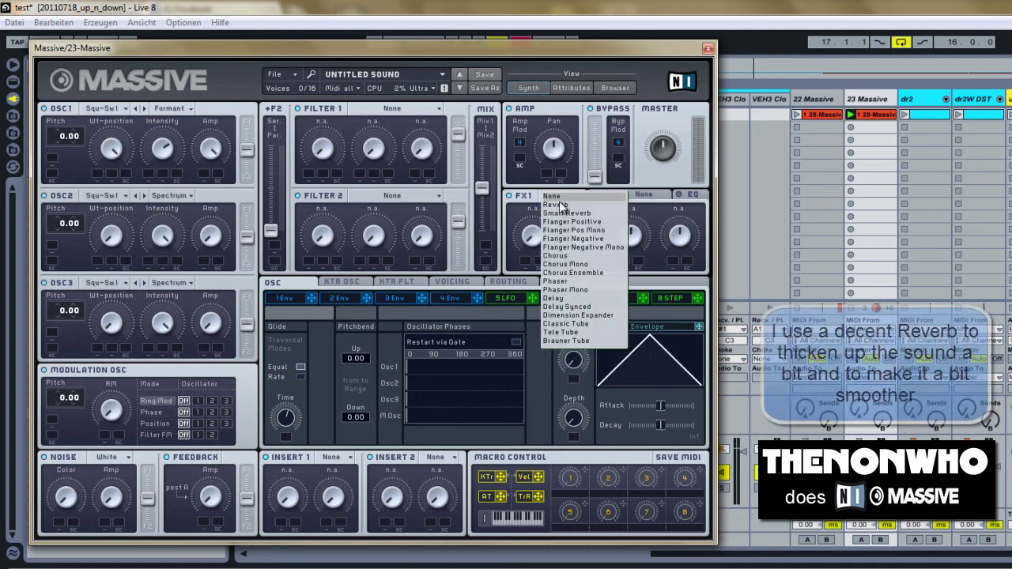
left_click(562, 205)
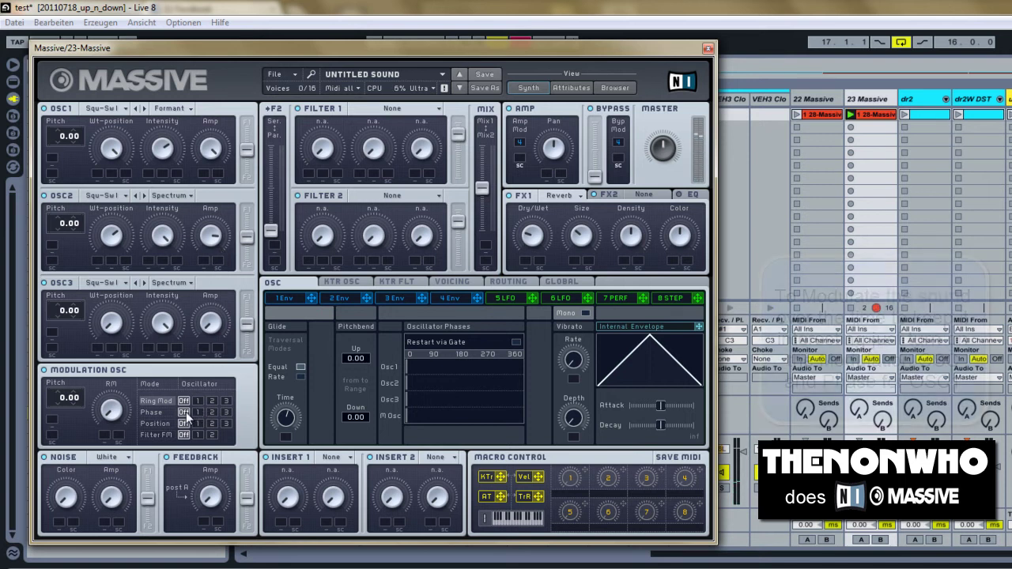
left_click(155, 411)
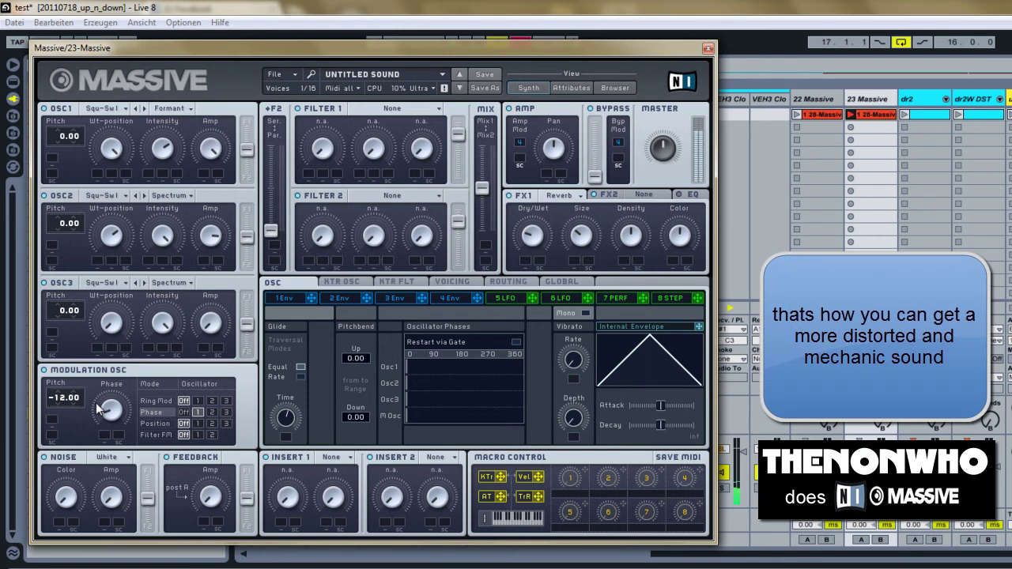
Load the Dimension Expander into Massive's FX2 slot
left_click(653, 198)
left_click(653, 198)
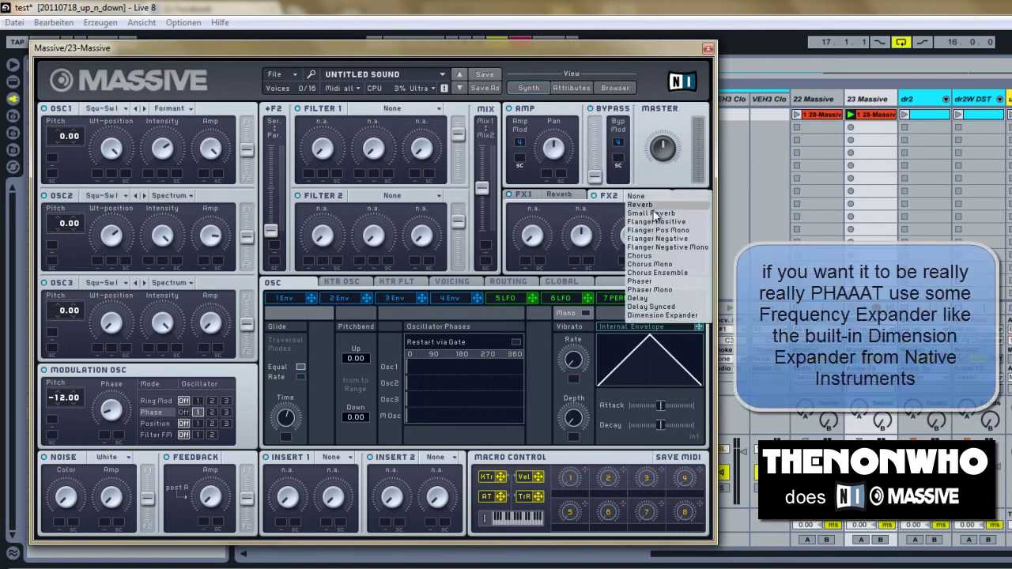
left_click(668, 314)
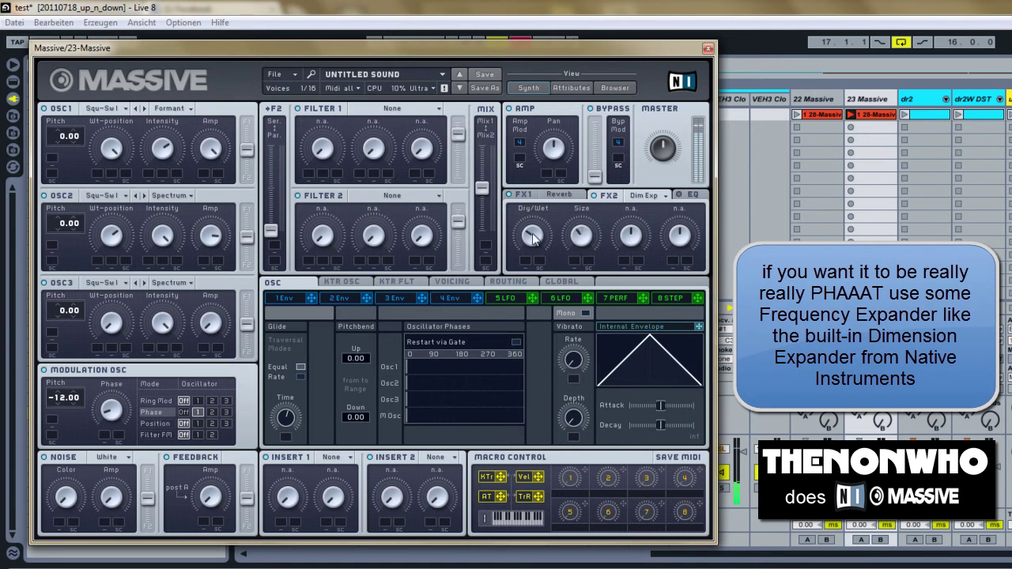
Close Massive and place the 28-Massive clip on the 23 Massive arrangement track from bar 17 to bar 33
left_click(708, 48)
left_click_drag(863, 114, 651, 413)
key("Tab")
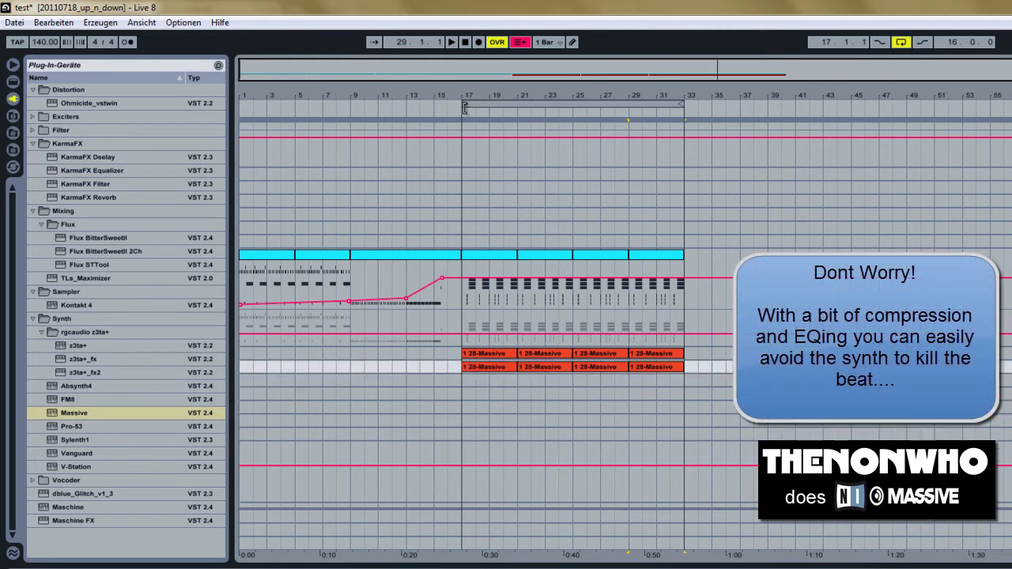
Play the looped section from bar 17 to 33 with arrangement playback restored, and unfold the 23 Massive track
left_click(465, 109)
left_click(517, 45)
key("space")
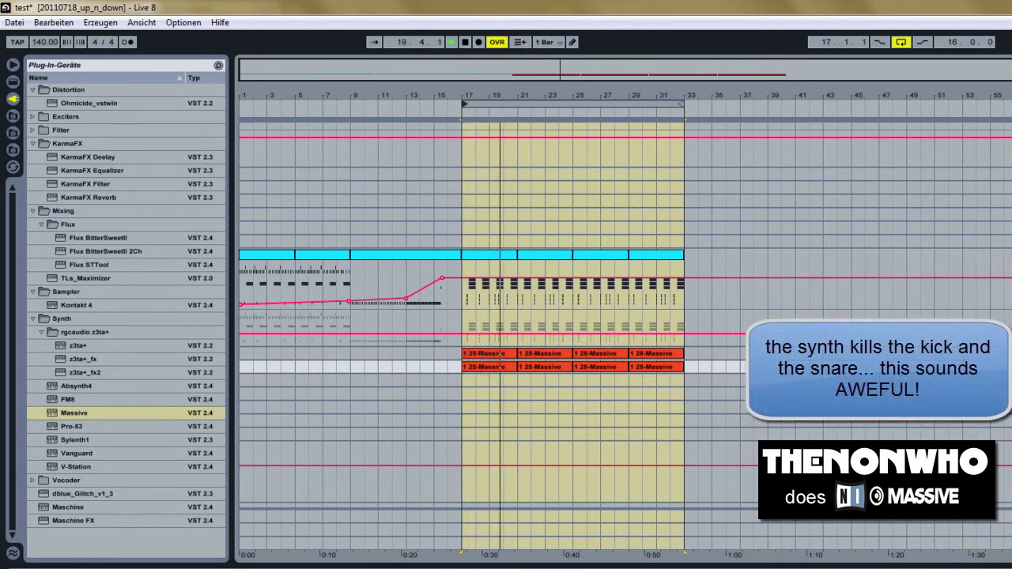
left_click(1011, 367)
key("space")
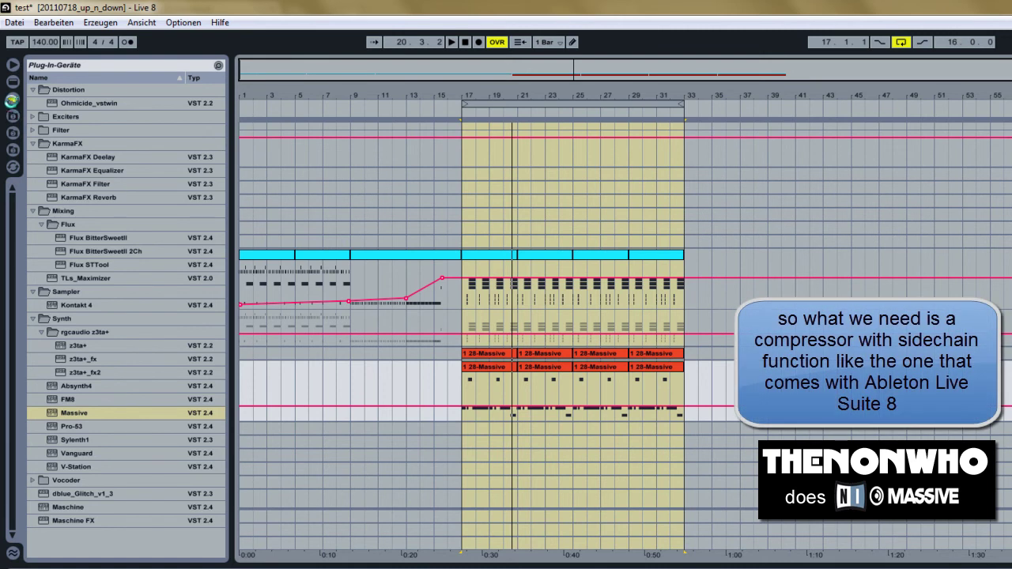
Add a Compressor after Massive on the 23 Massive track and expand its sidechain settings
left_click(13, 84)
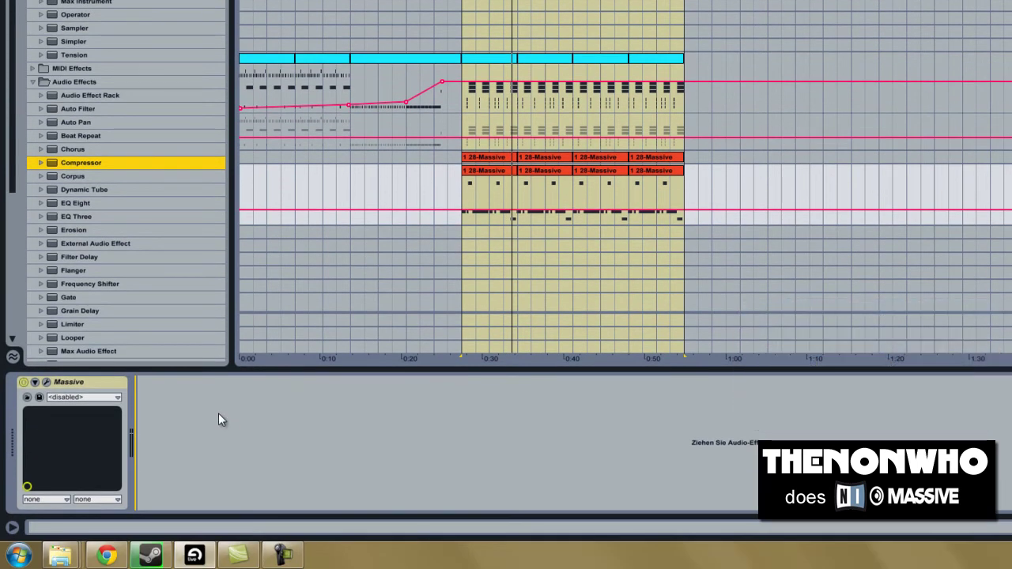
left_click_drag(218, 413, 218, 413)
left_click(153, 383)
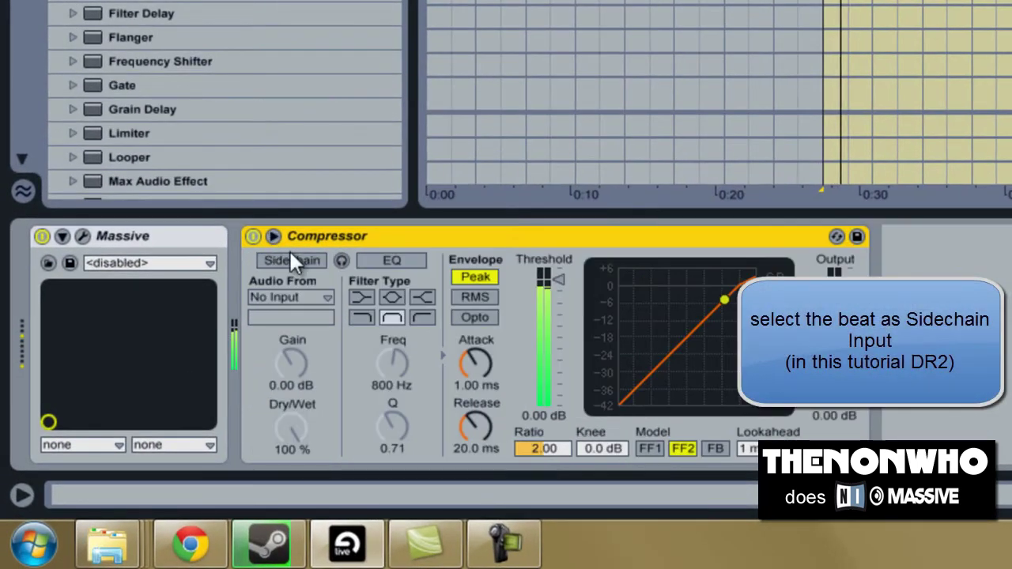
Enable the Compressor's sidechain with dr 1 as the input and lower the threshold to -11.7 dB
left_click(292, 260)
left_click(292, 296)
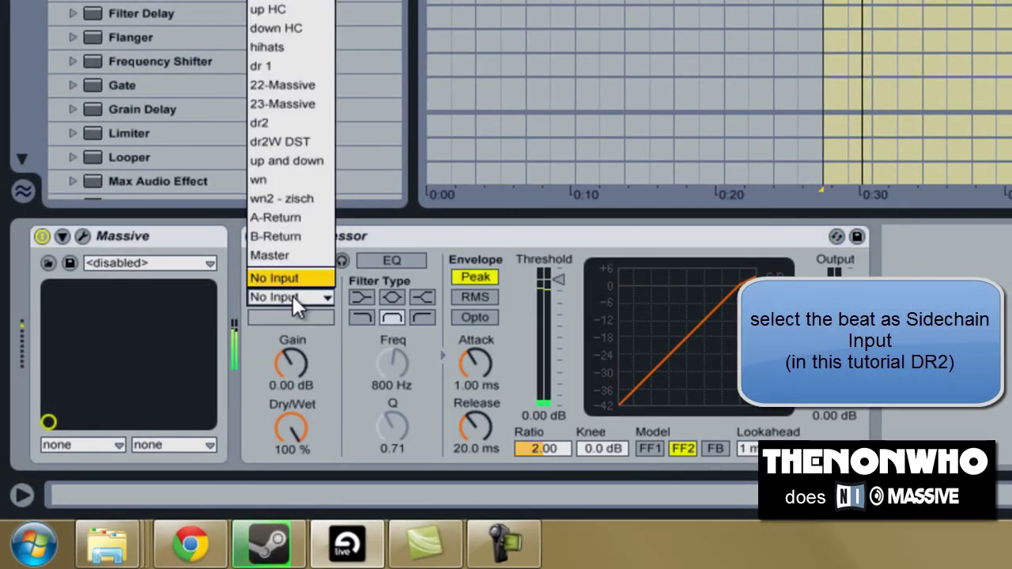
left_click(276, 123)
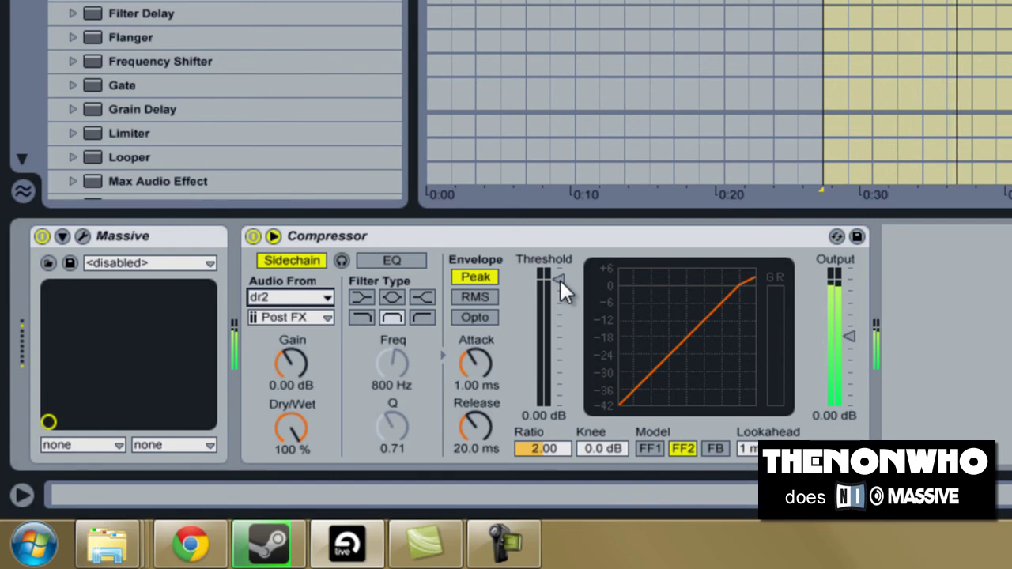
left_click_drag(560, 281, 553, 286)
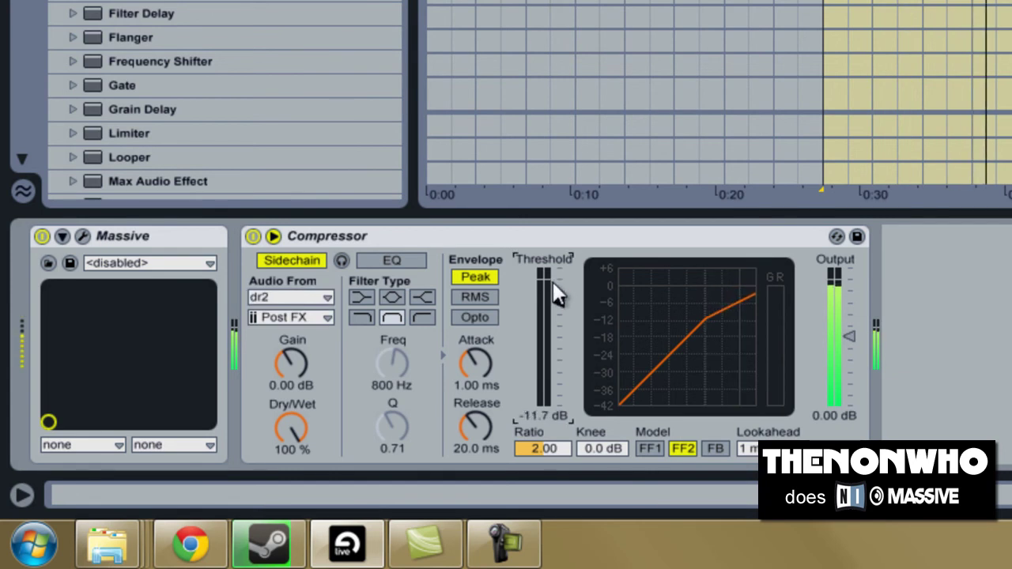
left_click(285, 297)
left_click(278, 61)
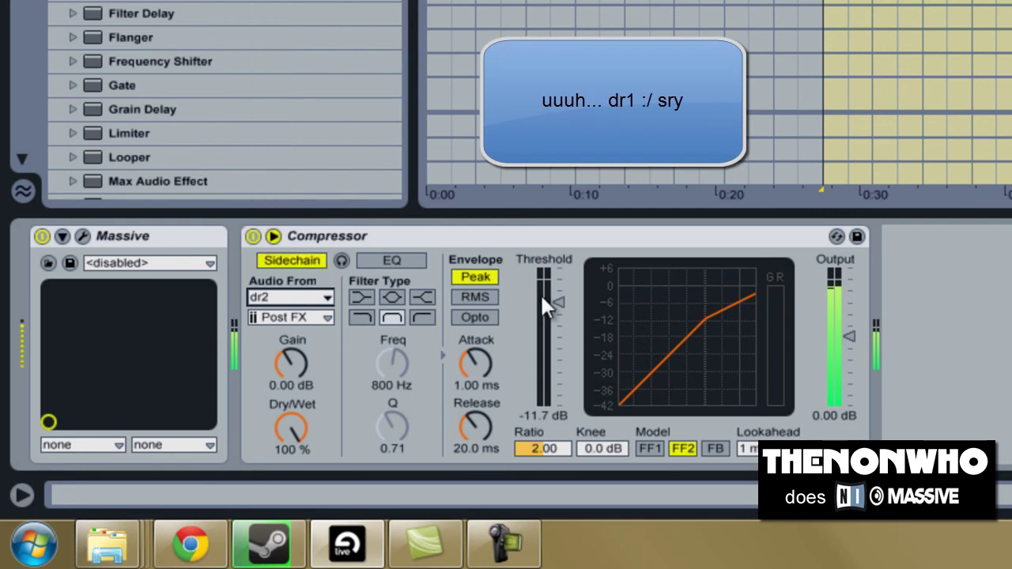
Set the Compressor's ratio to 2.51, attack to 0.03 ms and threshold to -17.5 dB
left_click_drag(557, 298, 553, 303)
left_click_drag(547, 449, 554, 457)
left_click_drag(488, 356, 474, 354)
left_click_drag(557, 320, 552, 321)
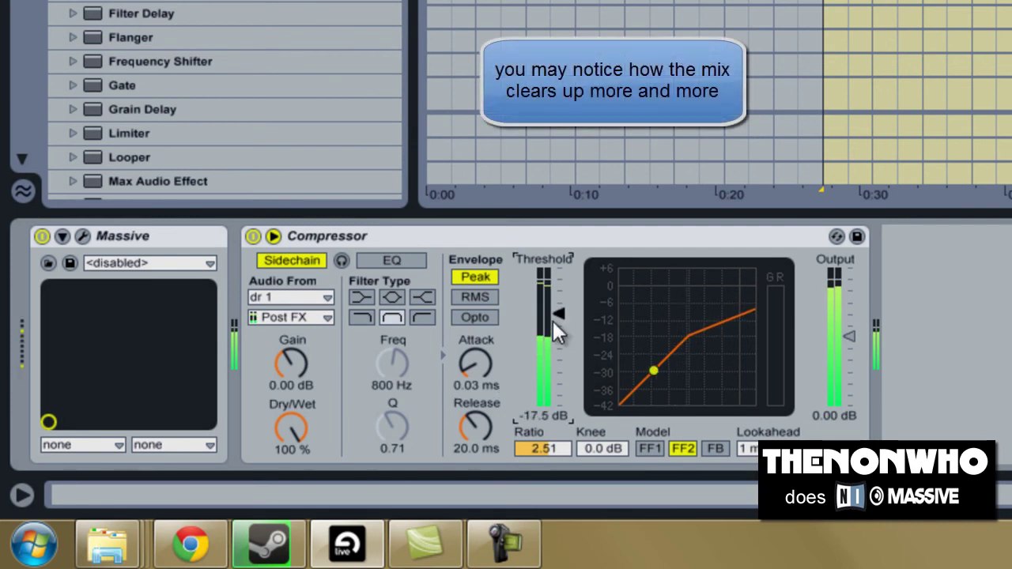
Set the Compressor's ratio to 3.12, threshold to -20.2 dB and release to 39.9 ms
left_click(551, 447)
left_click_drag(551, 446, 553, 321)
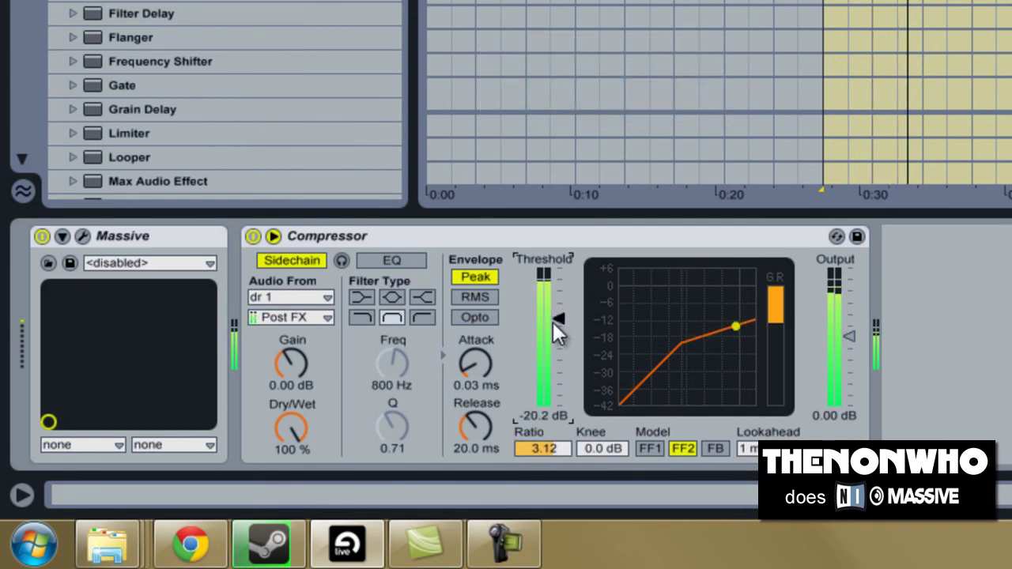
left_click_drag(467, 424, 474, 413)
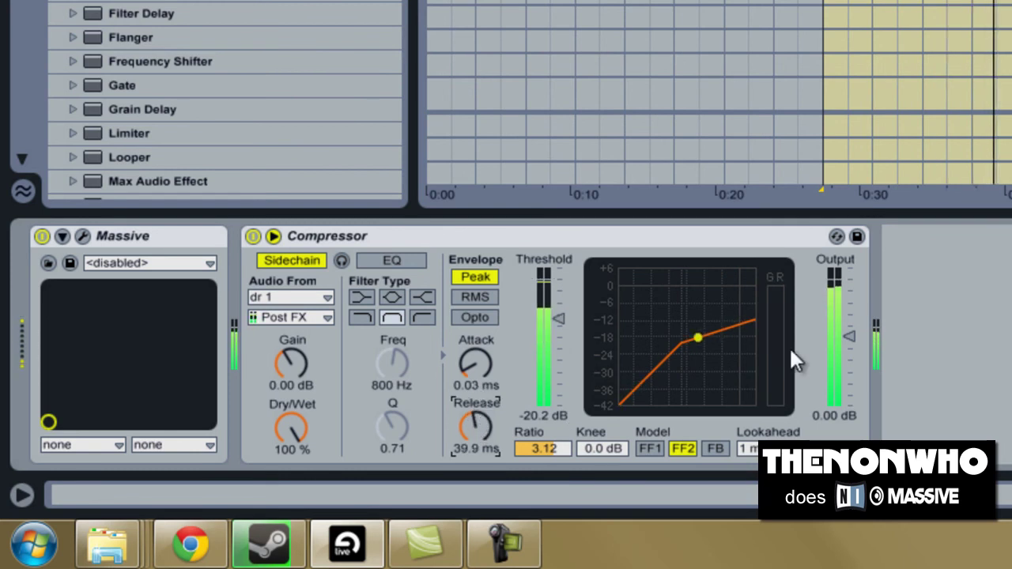
Lower the 23 Massive track volume to -3.6 dB in the mixer and return to the arrangement
key("Tab")
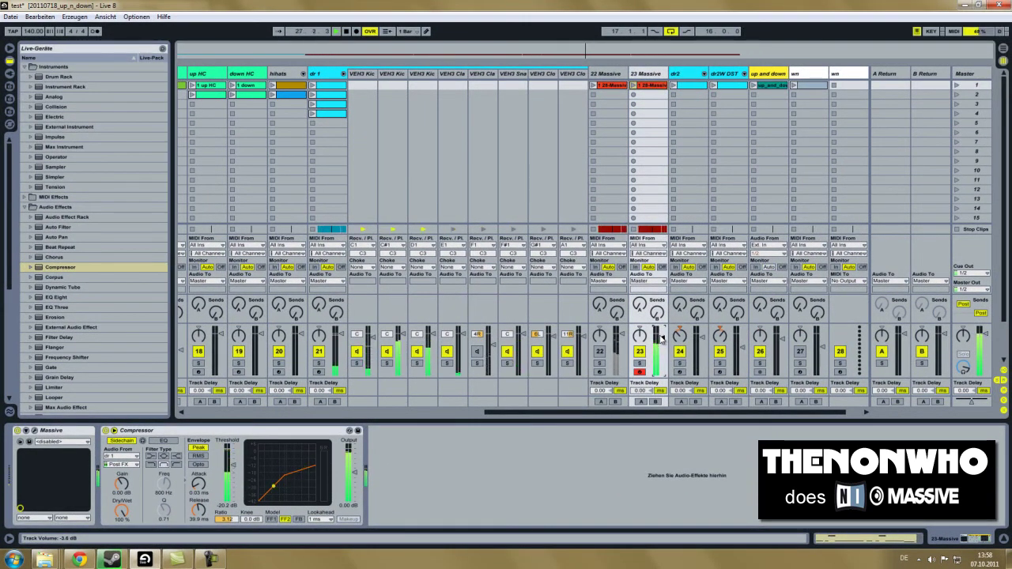
key("Tab")
Move the four 28-Massive clips on the 23 Massive track so that they start at bar 33
left_click_drag(516, 272, 427, 270)
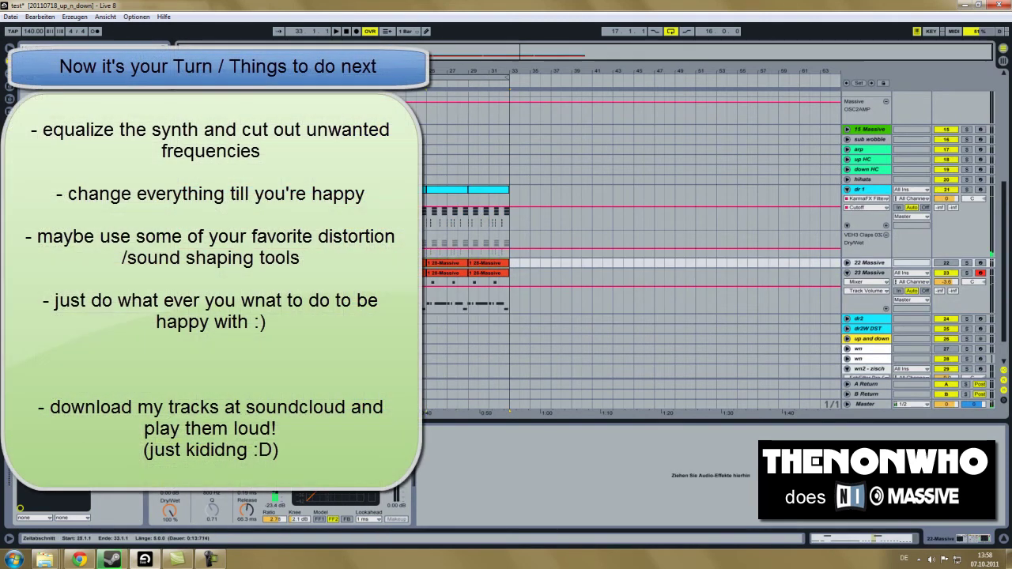
left_click_drag(343, 296, 511, 296)
left_click_drag(353, 274, 517, 281)
Copy the dr 1 drum clips to bars 33 through 49 and extend the loop to 32 bars
left_click(510, 196)
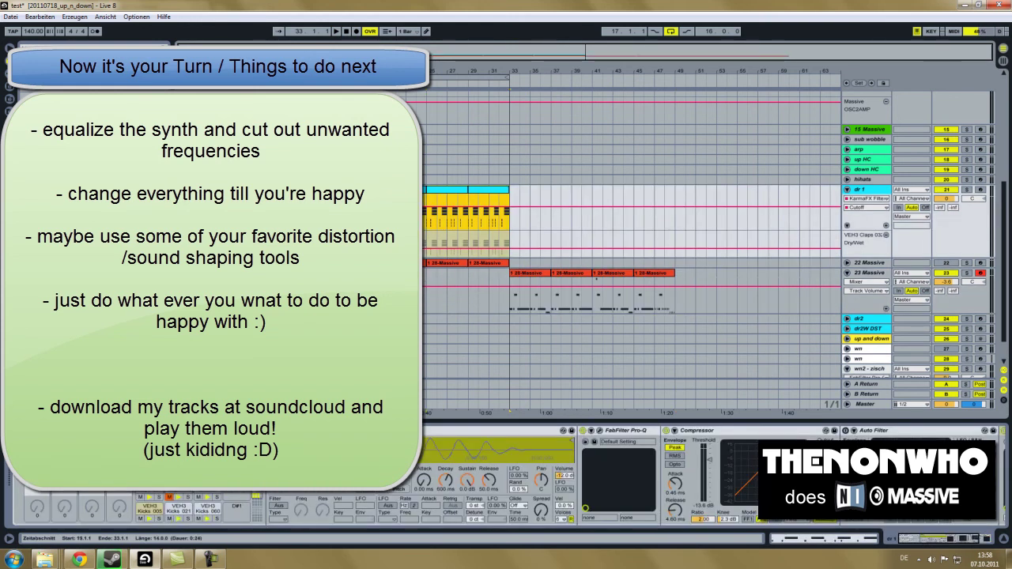
left_click_drag(358, 191, 522, 200)
mouse_move(508, 77)
left_mouse_down()
mouse_move(663, 77)
mouse_move(675, 47)
left_mouse_up()
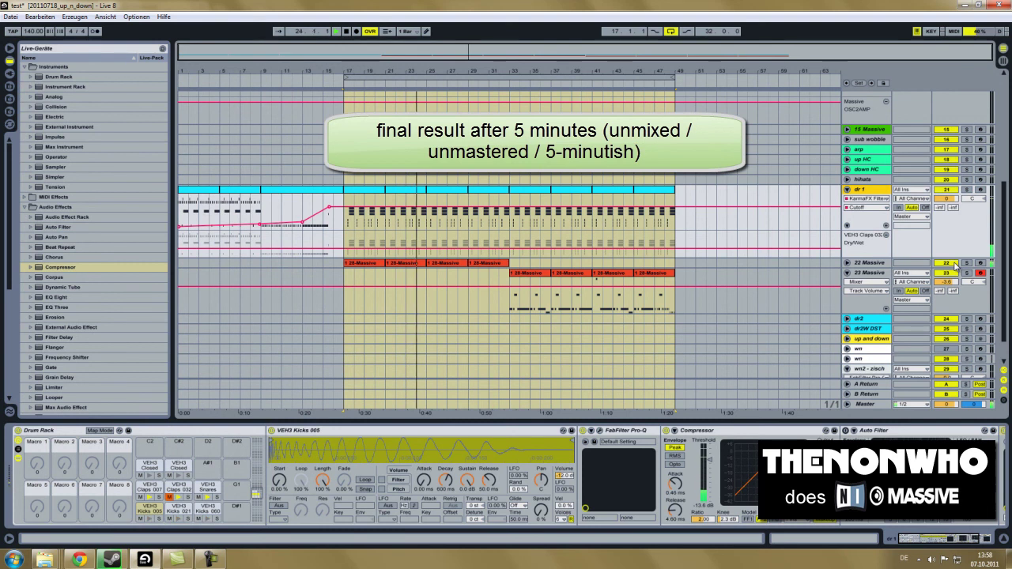
Unfold the 22 Massive track and show Massive's MASTER FX2-DW automation on the 23 Massive track
left_click(847, 263)
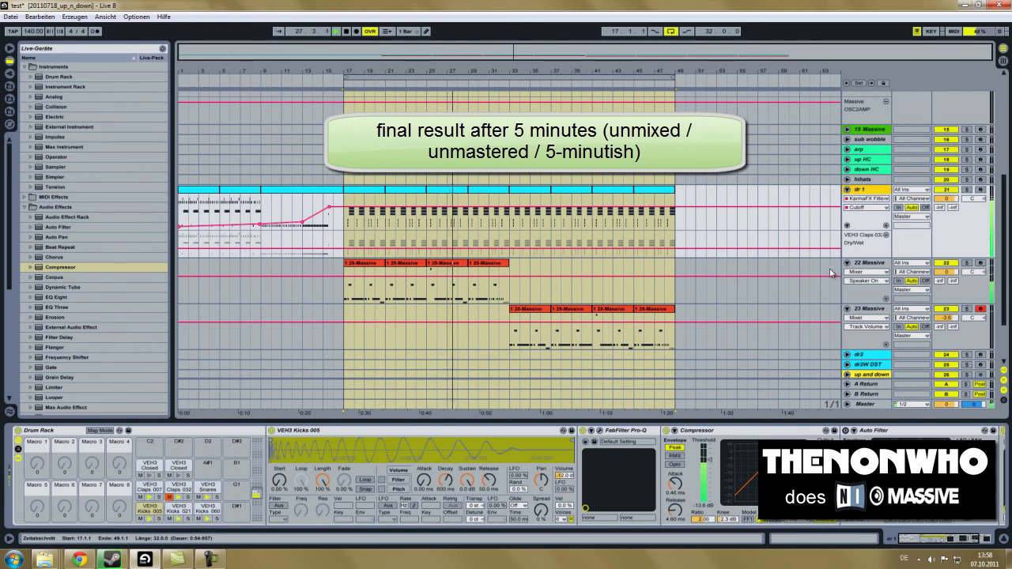
left_click(865, 317)
left_click(867, 334)
left_click(875, 328)
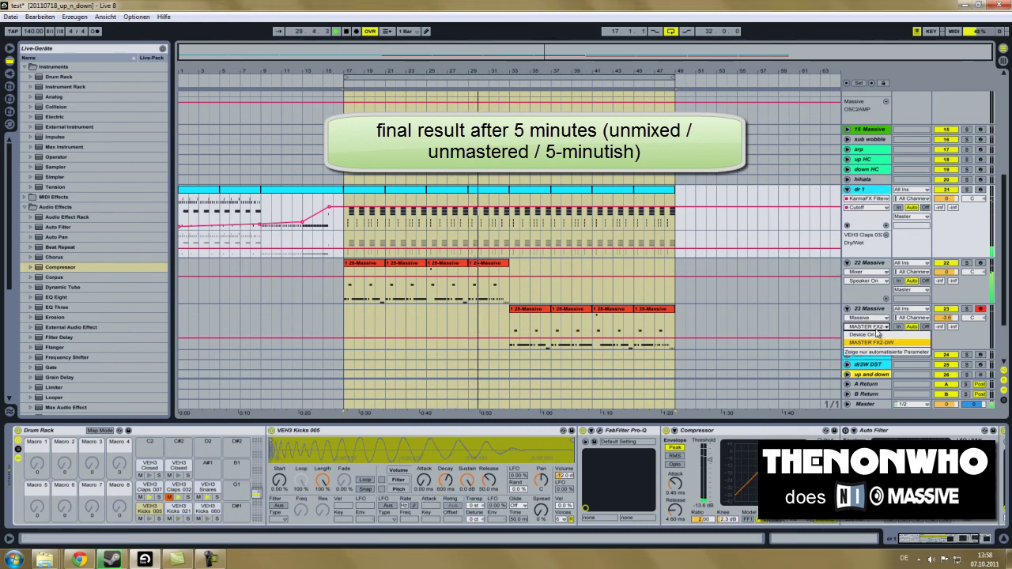
left_click(876, 328)
left_click(868, 283)
left_click(868, 283)
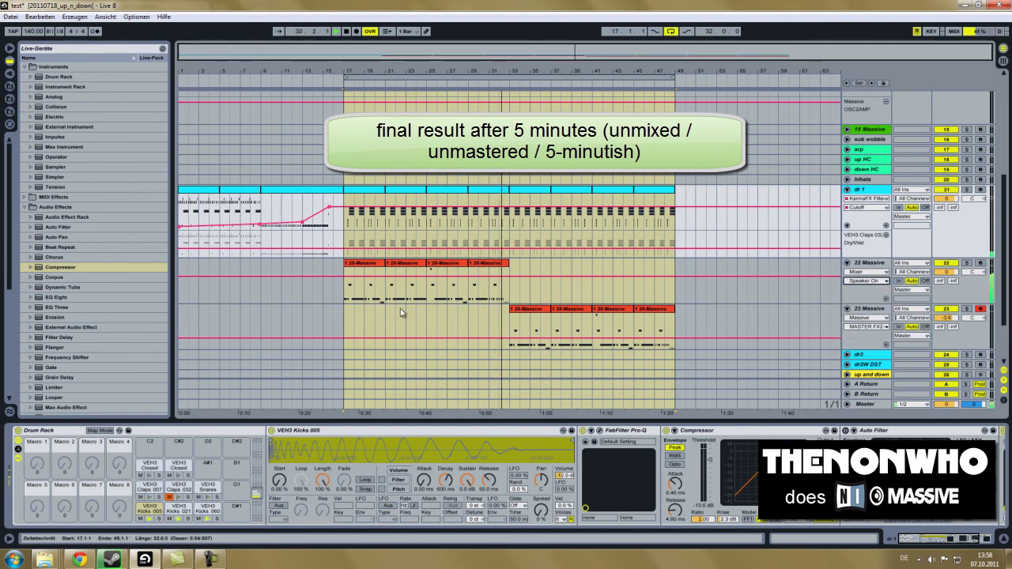